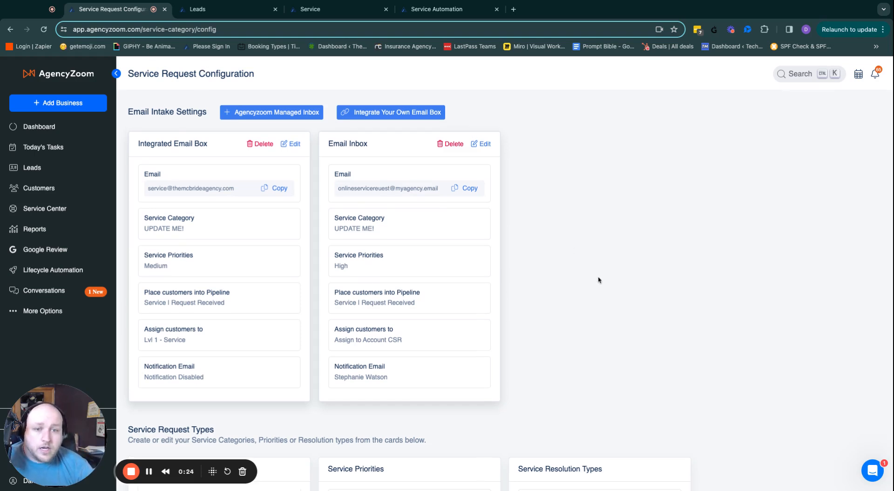
# Step: Examine the service request categories, priorities and resolution types on the configuration page
pyautogui.scroll(-5, 289, 209)
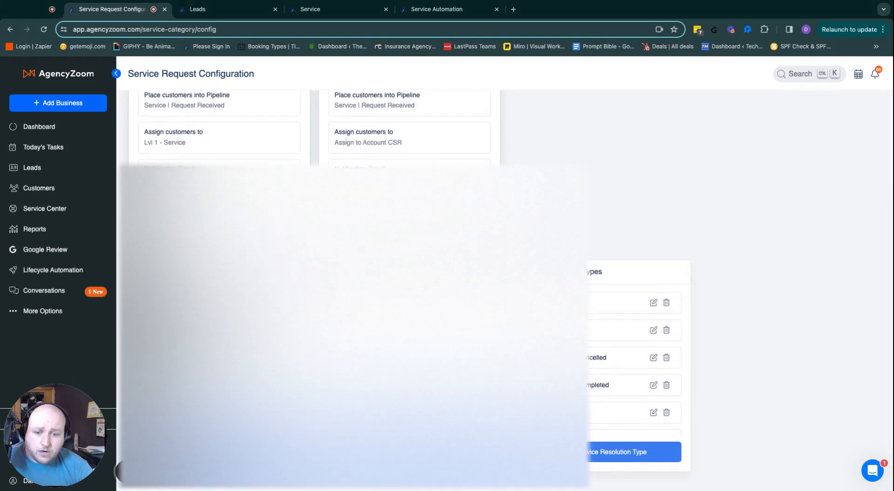
pyautogui.scroll(1, 354, 280)
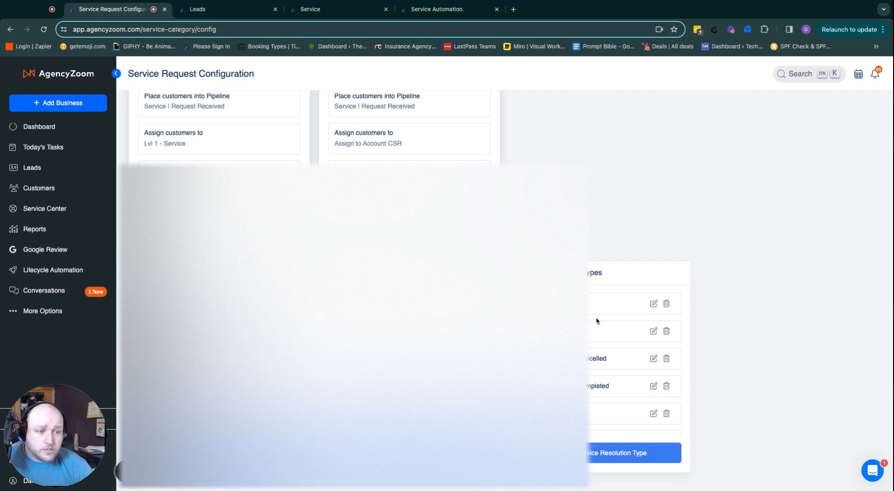
pyautogui.scroll(-2, 558, 363)
pyautogui.scroll(2, 558, 364)
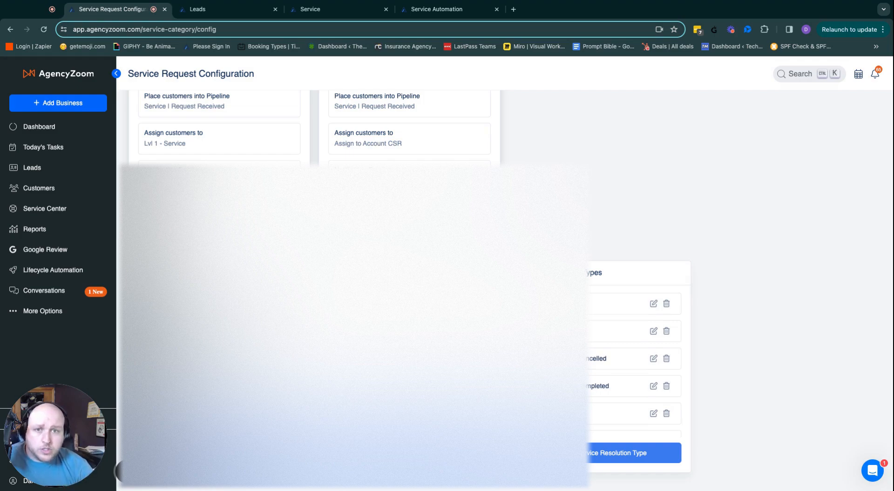
# Step: Complete the test service request in the Service pipeline with High priority, description "Test" and stage Request Received, and save it
pyautogui.click(326, 9)
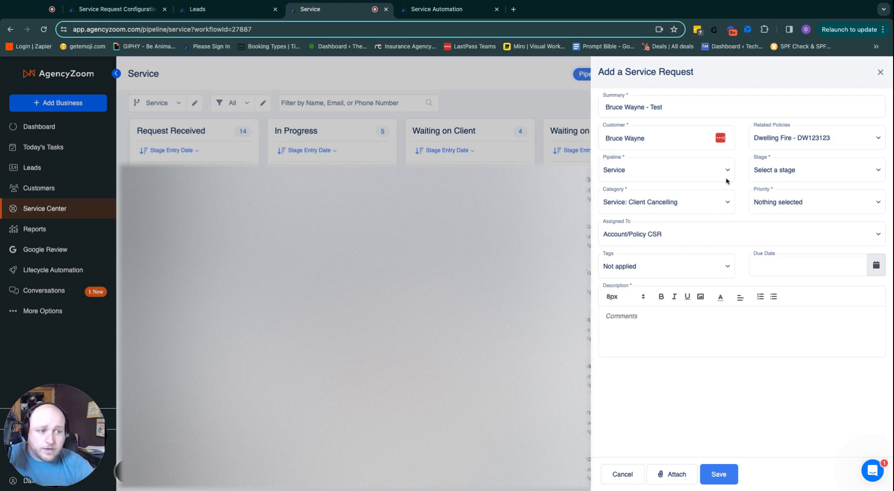
pyautogui.click(778, 209)
pyautogui.click(759, 246)
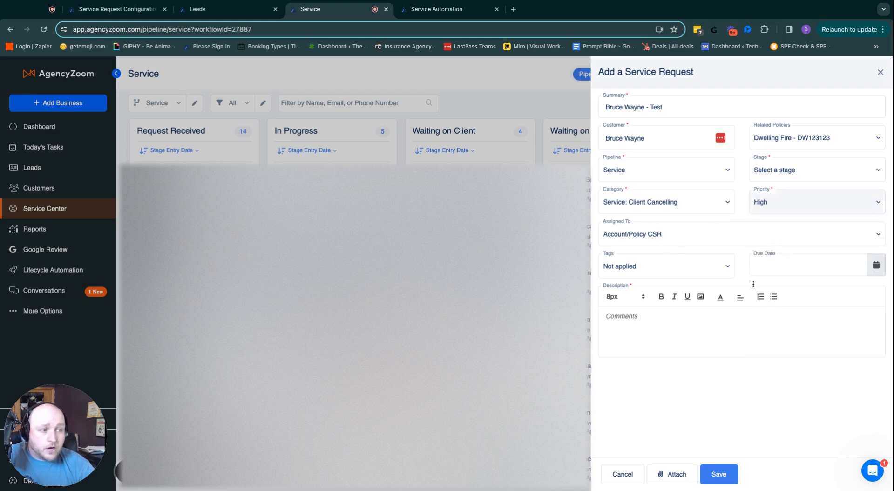
pyautogui.click(716, 473)
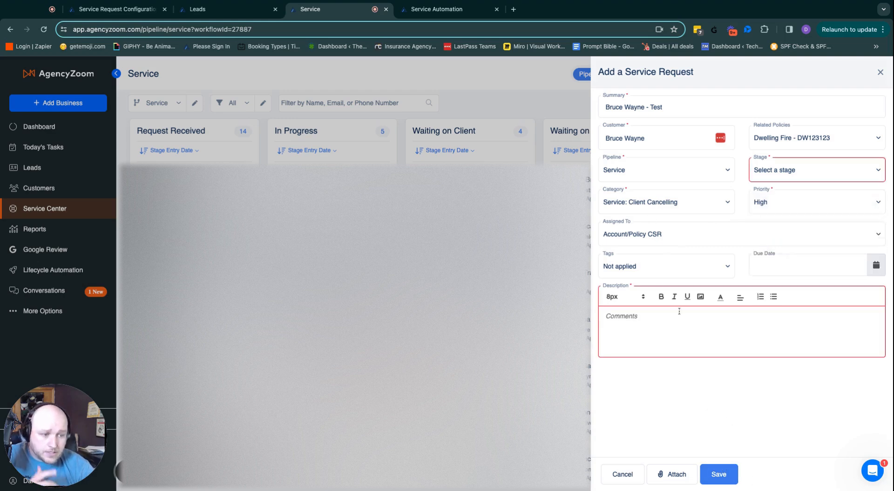
pyautogui.write('Test')
pyautogui.click(798, 179)
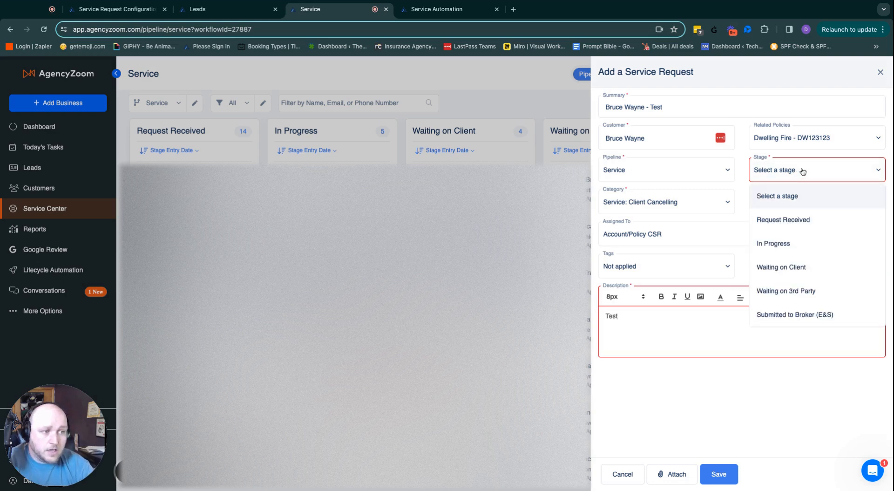
pyautogui.click(789, 219)
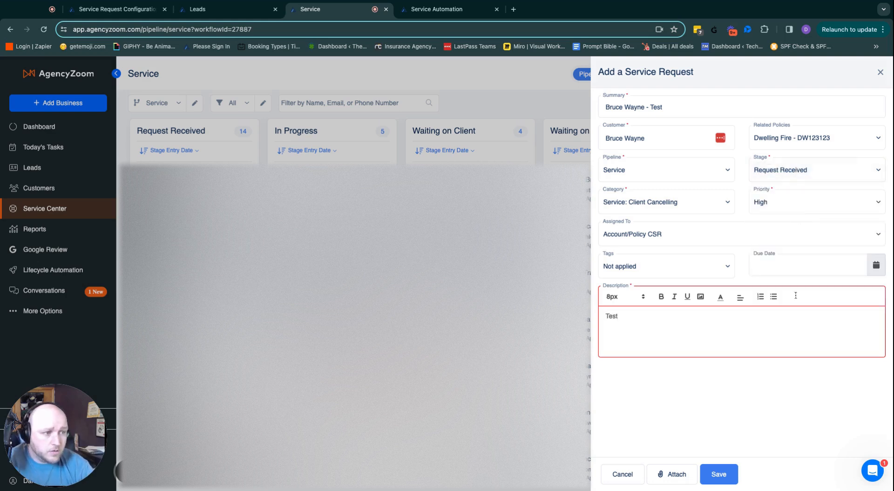
pyautogui.click(726, 472)
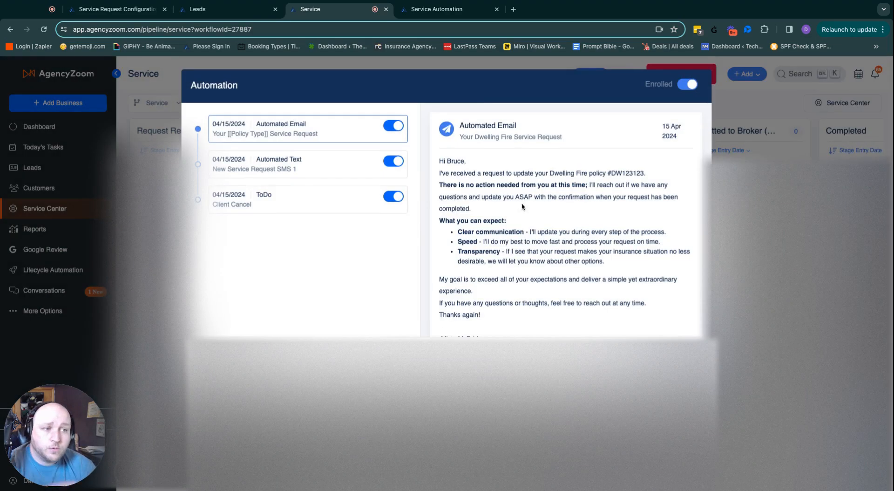
# Step: Unenroll the new service request from the Request Received automation and close its details
pyautogui.click(394, 126)
pyautogui.click(687, 84)
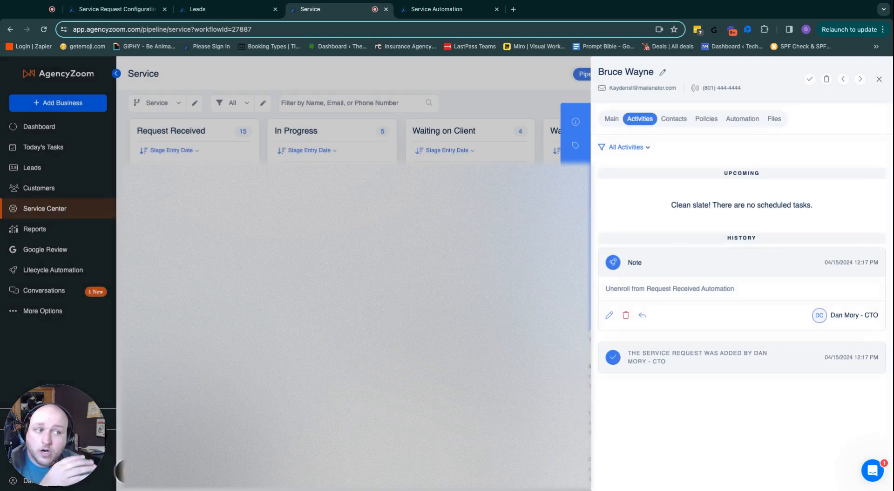
pyautogui.click(878, 79)
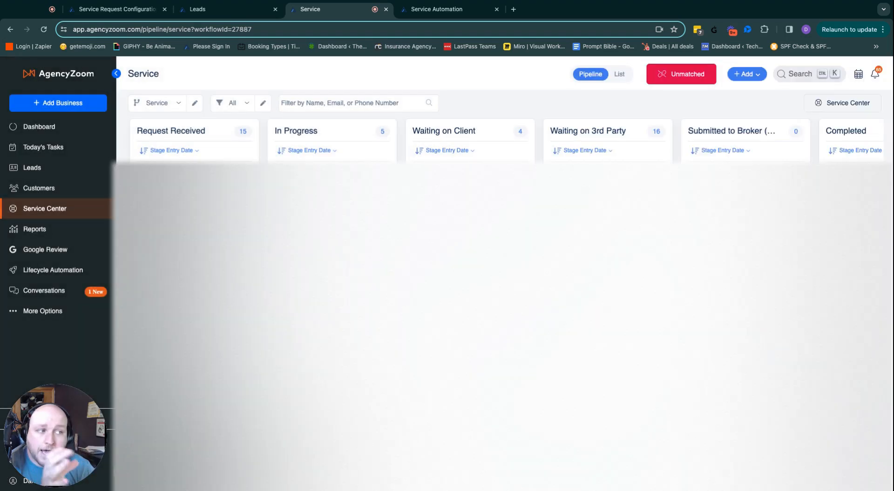
# Step: Review the resolution types offered when completing a service request, and cancel the completion
pyautogui.hscroll(2, 504, 139)
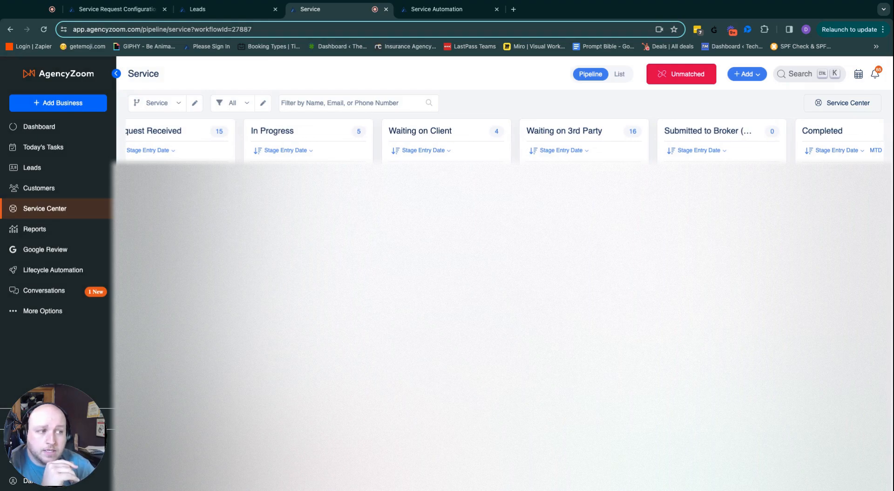
pyautogui.click(461, 278)
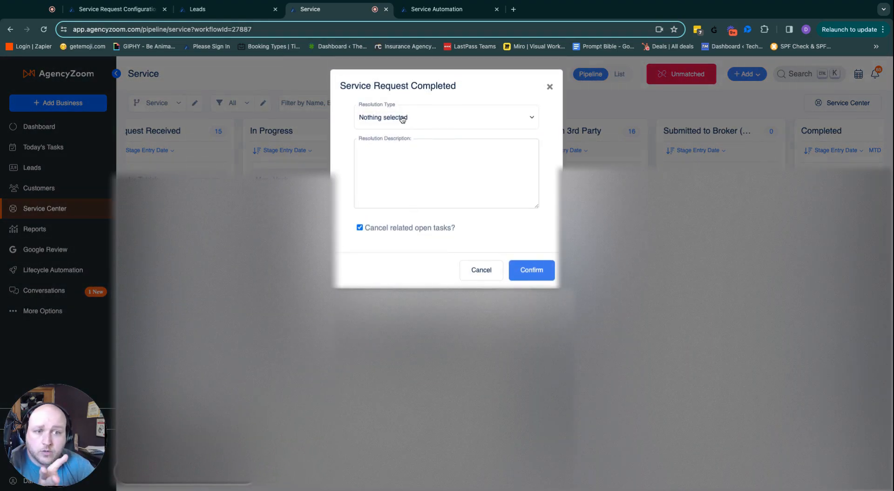
pyautogui.click(402, 119)
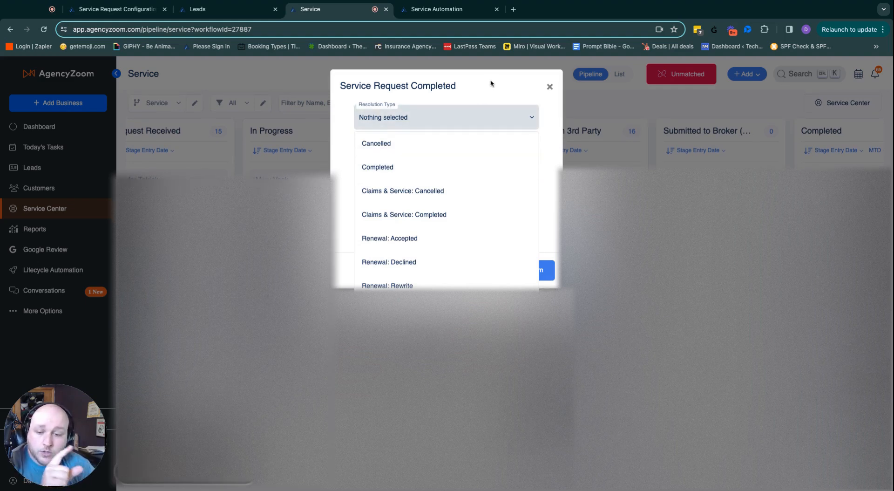
pyautogui.click(546, 88)
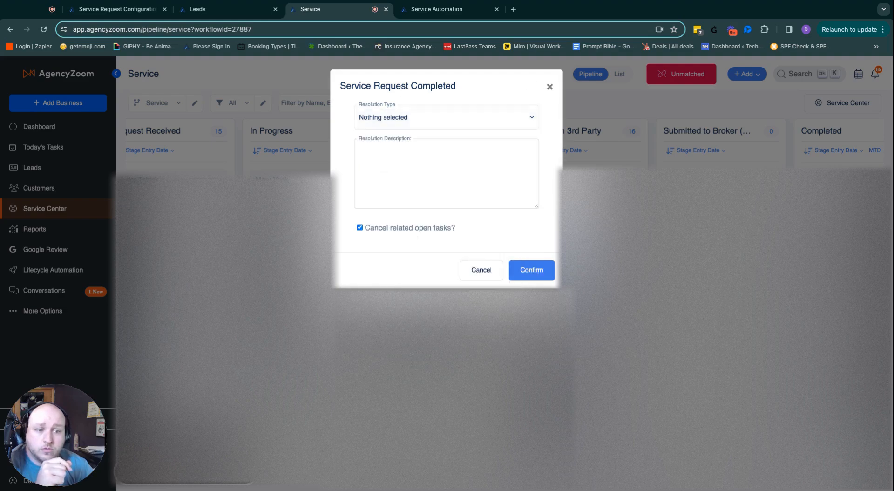
pyautogui.click(479, 270)
# Step: Start a new automated email in the Service pipeline's Completed stage sequence
pyautogui.click(434, 14)
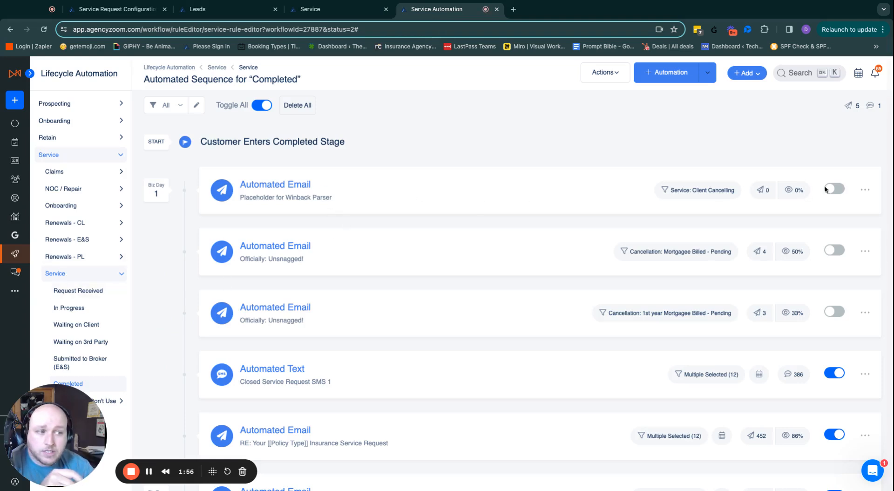
pyautogui.tripleClick(312, 186)
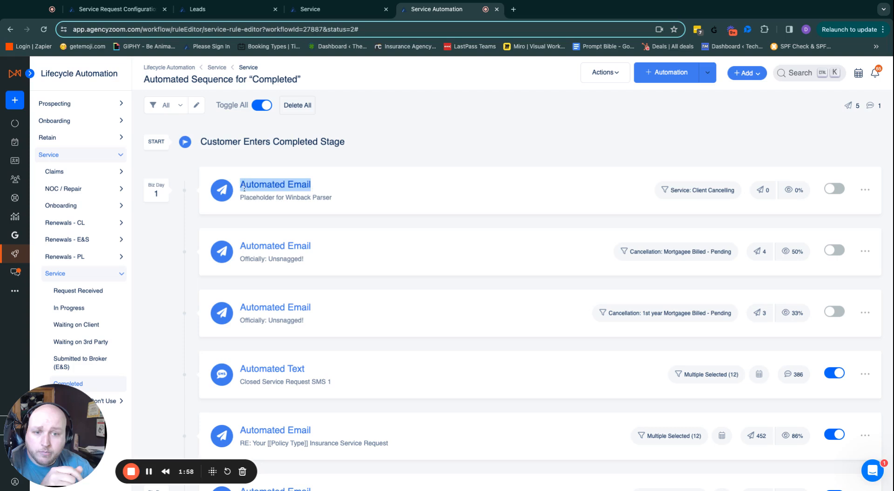
pyautogui.click(265, 200)
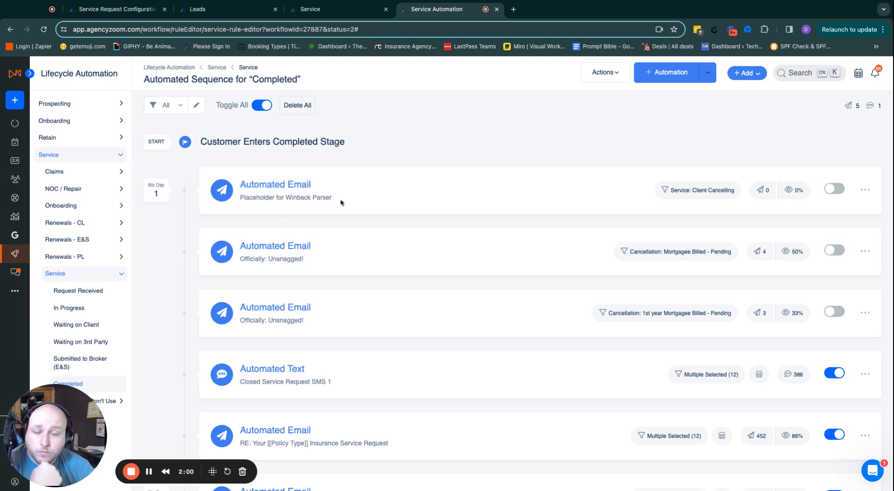
pyautogui.click(709, 78)
pyautogui.click(645, 115)
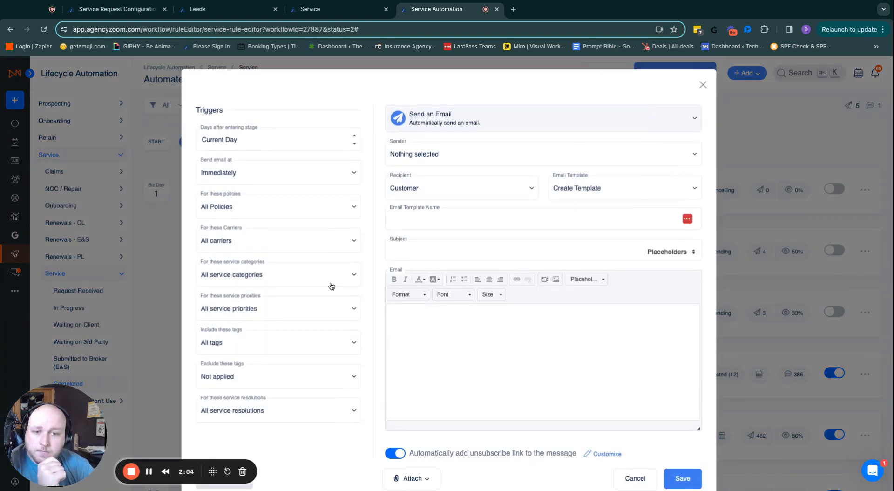
# Step: Limit the email's trigger to the Service: Client Cancelling service category
pyautogui.scroll(-1, 303, 344)
pyautogui.click(243, 263)
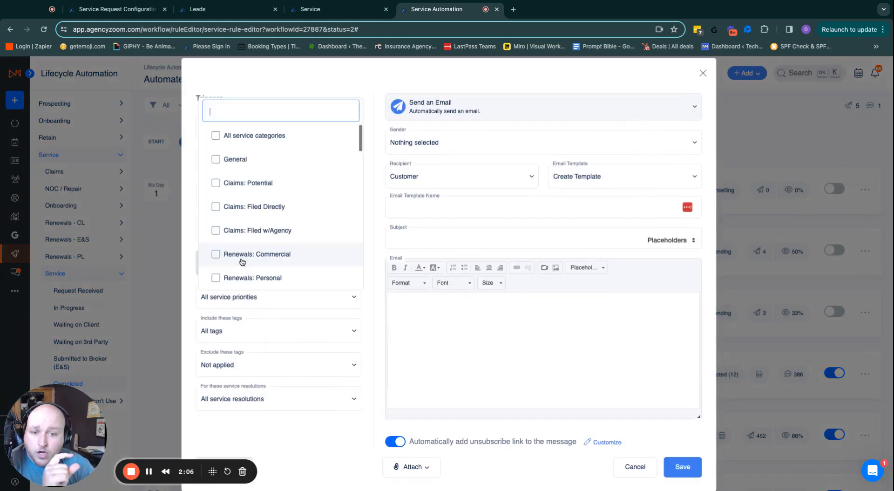
pyautogui.scroll(-5, 225, 230)
pyautogui.scroll(-3, 225, 230)
pyautogui.click(216, 216)
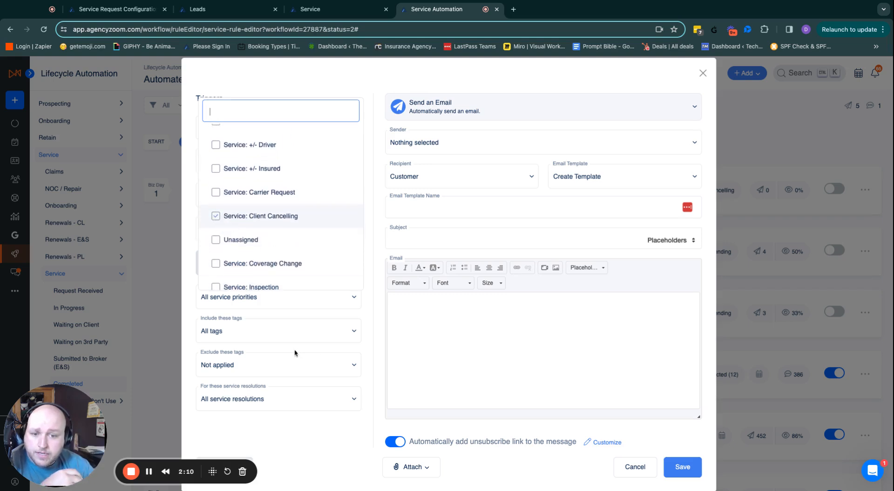
# Step: Review the service resolution options for the trigger and the available senders for the email
pyautogui.click(221, 404)
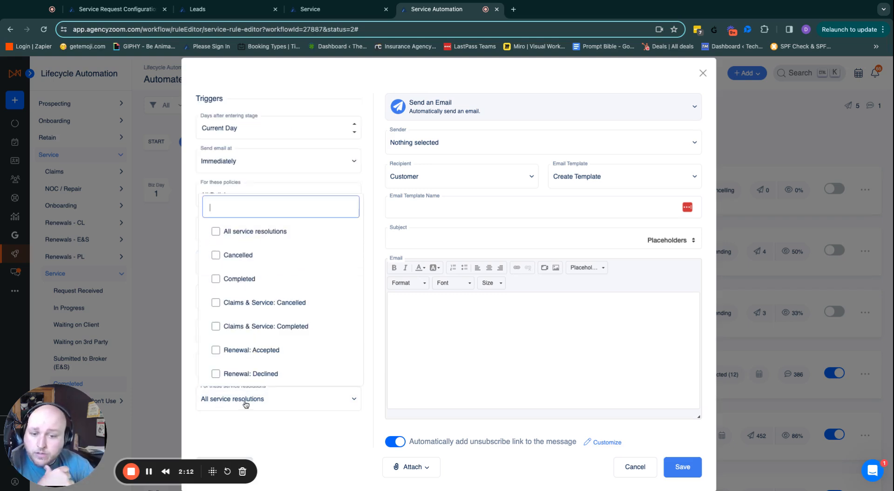
pyautogui.scroll(-1, 249, 350)
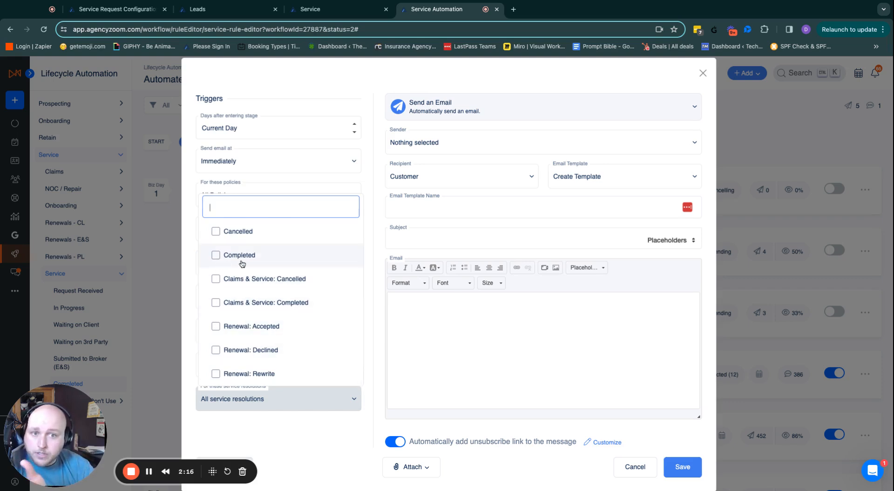
pyautogui.click(374, 278)
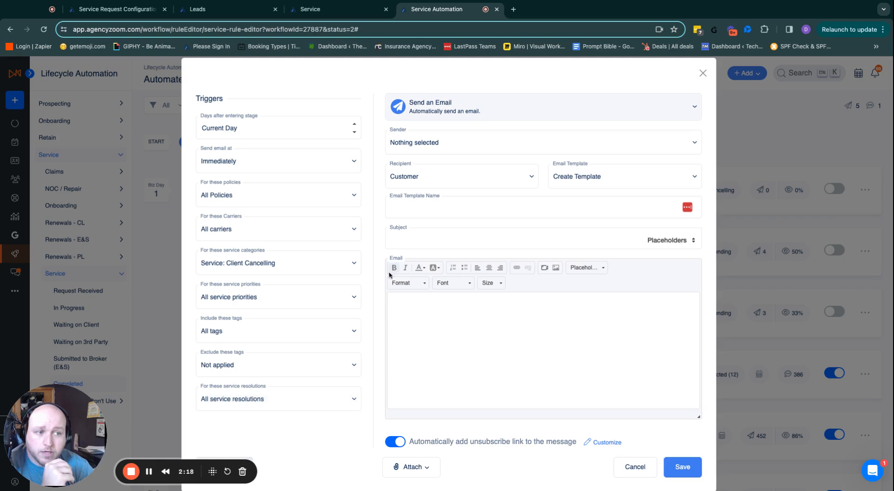
pyautogui.click(419, 144)
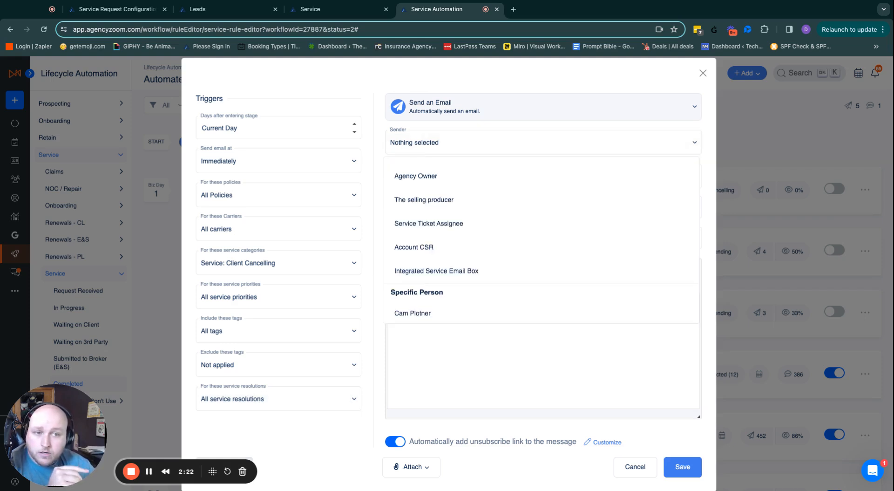
pyautogui.click(386, 126)
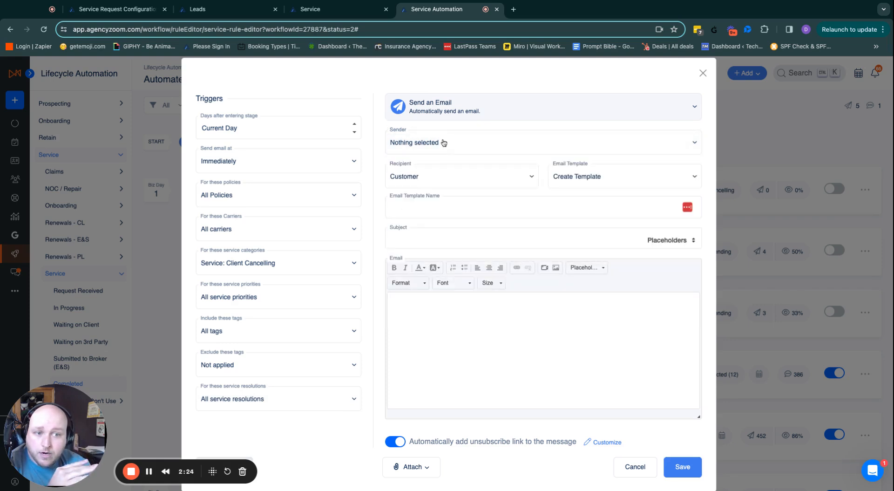
# Step: Set the automated email's recipient to A Specific Person
pyautogui.click(453, 178)
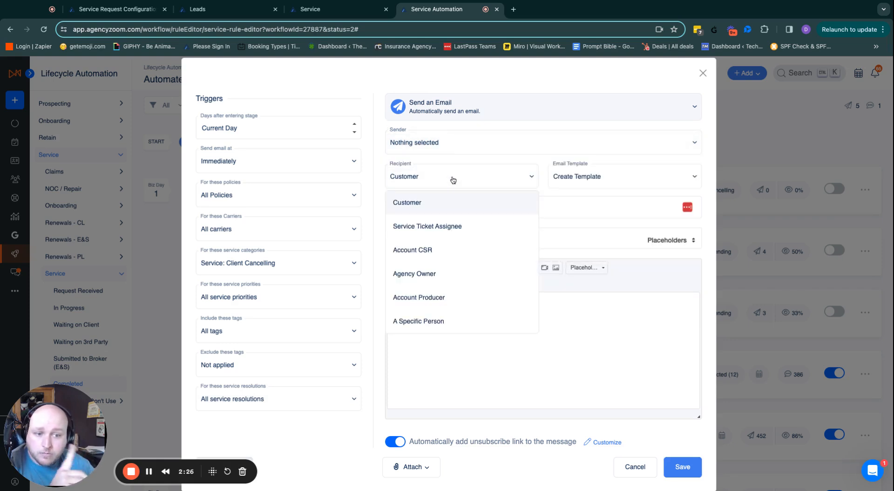
pyautogui.scroll(-1, 456, 251)
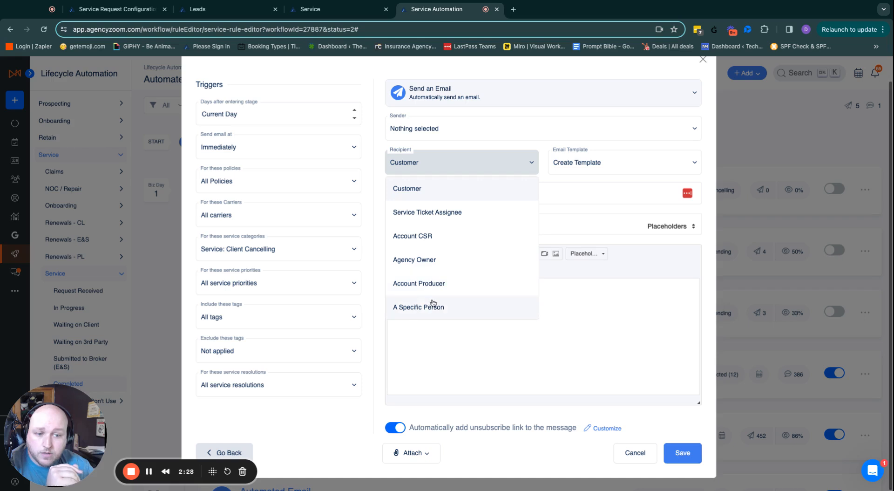
pyautogui.click(419, 311)
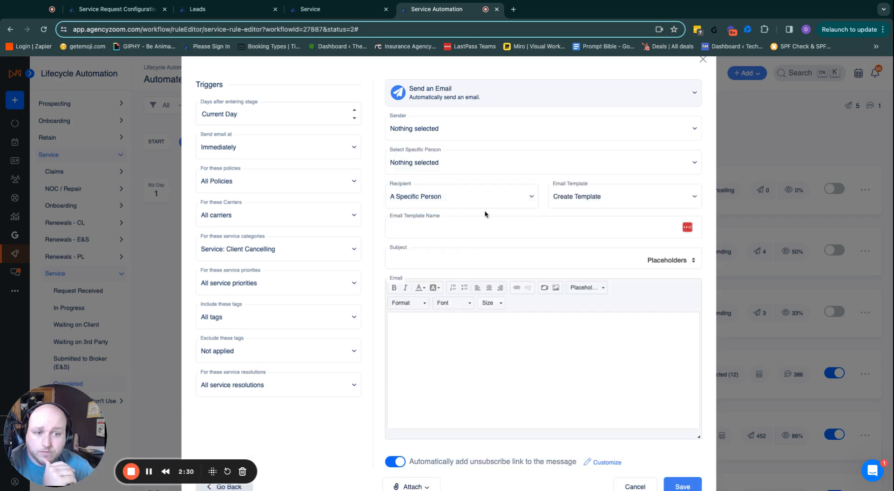
# Step: Review the people available as the specific recipient and the remaining email fields
pyautogui.click(436, 164)
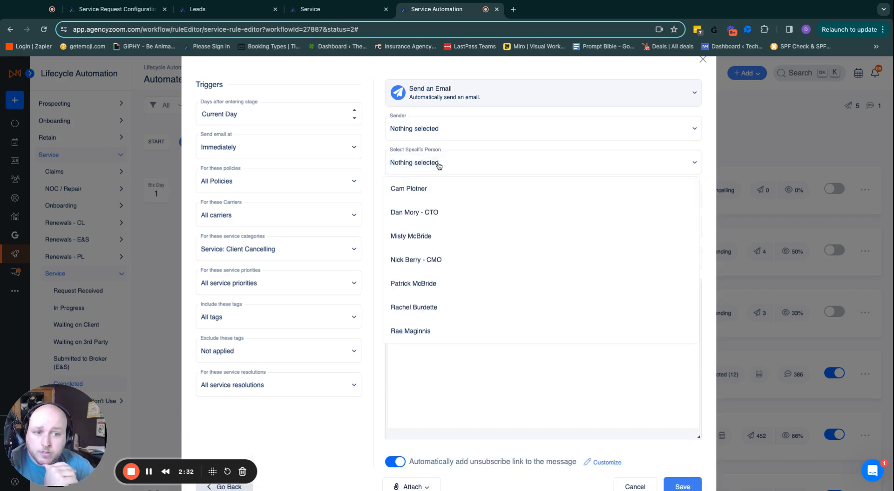
pyautogui.scroll(-3, 419, 242)
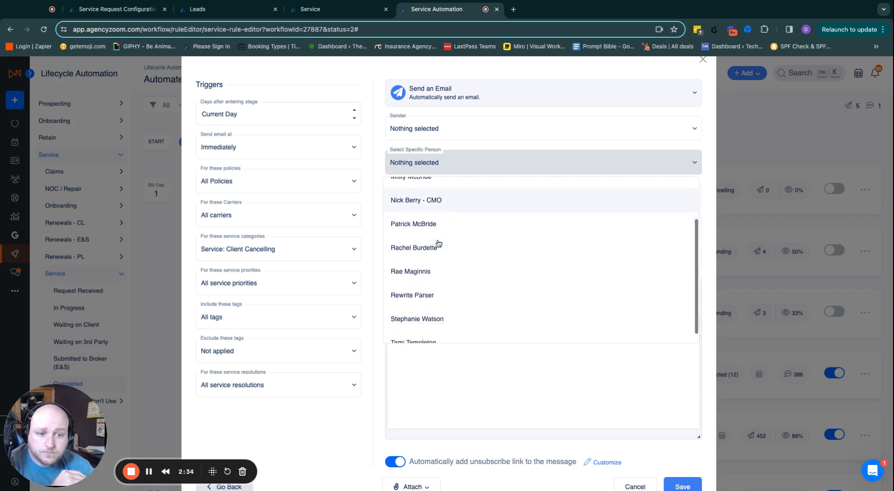
pyautogui.scroll(-1, 422, 287)
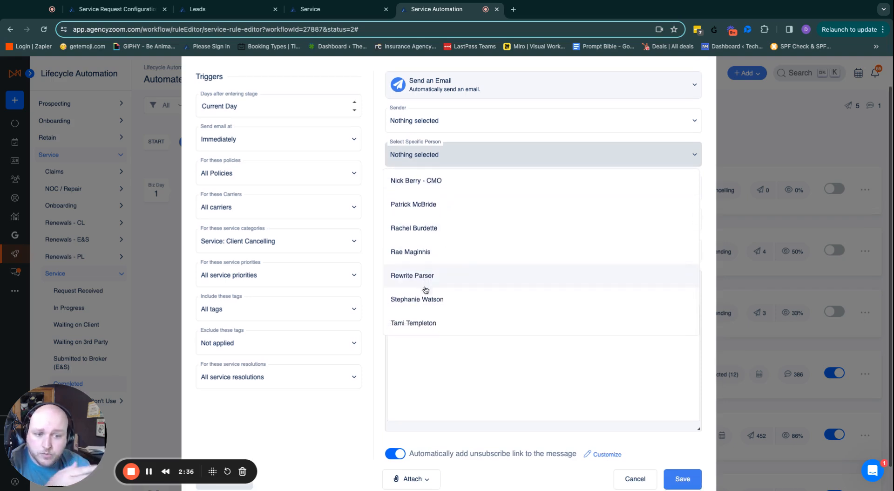
pyautogui.click(376, 153)
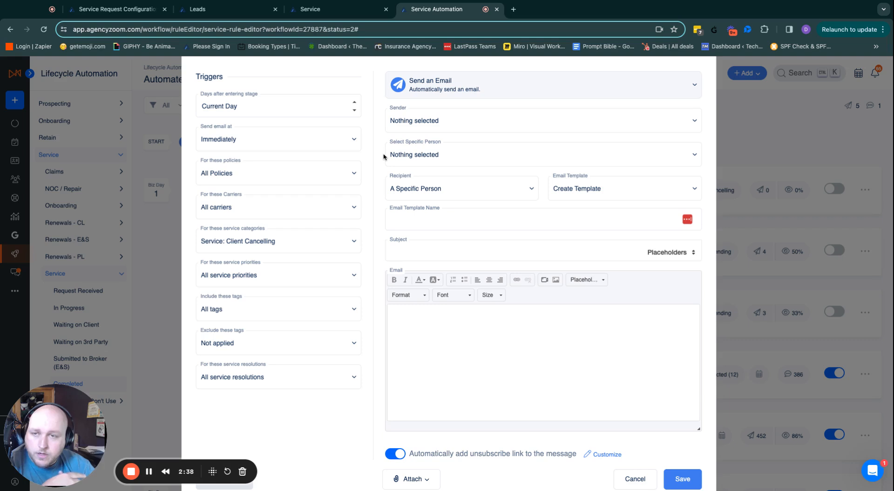
pyautogui.scroll(1, 383, 158)
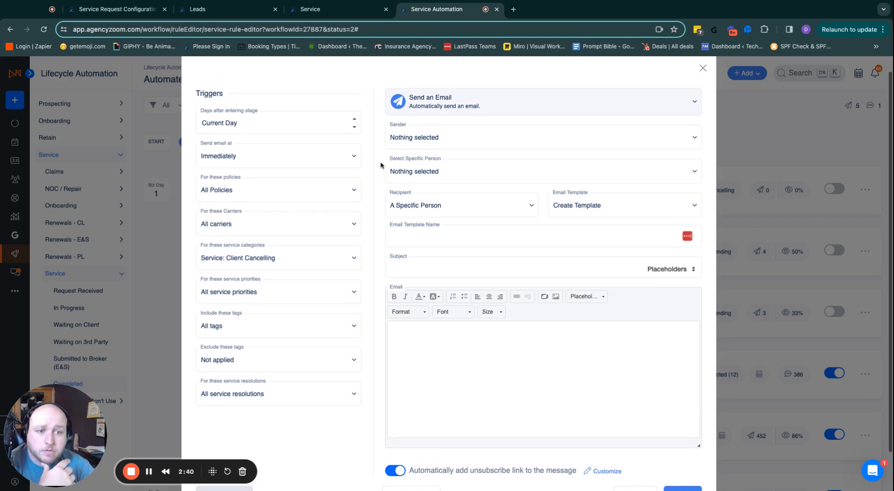
pyautogui.scroll(-2, 421, 252)
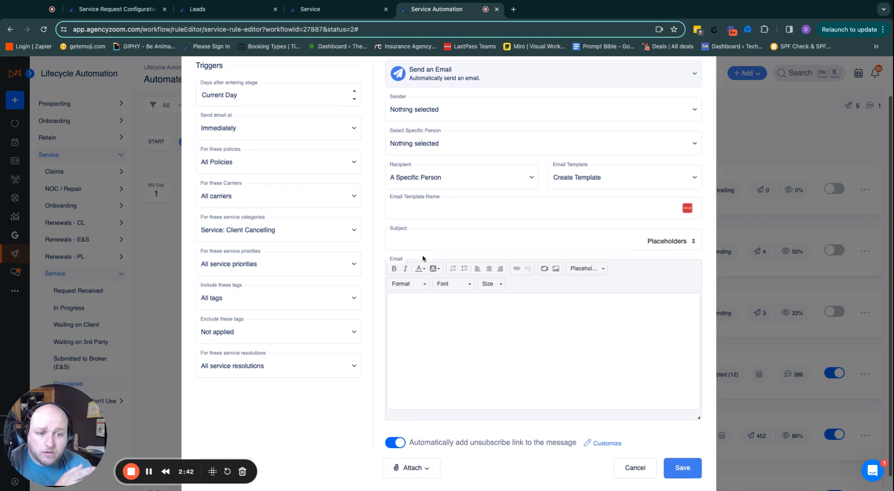
# Step: Review the placeholders available for the email body and leave the automated email without saving it
pyautogui.click(582, 260)
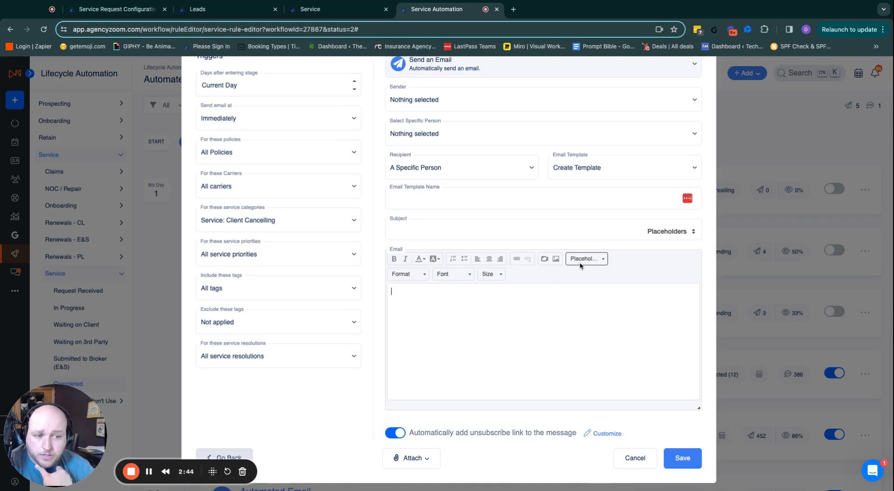
pyautogui.scroll(-3, 606, 292)
pyautogui.scroll(-6, 607, 298)
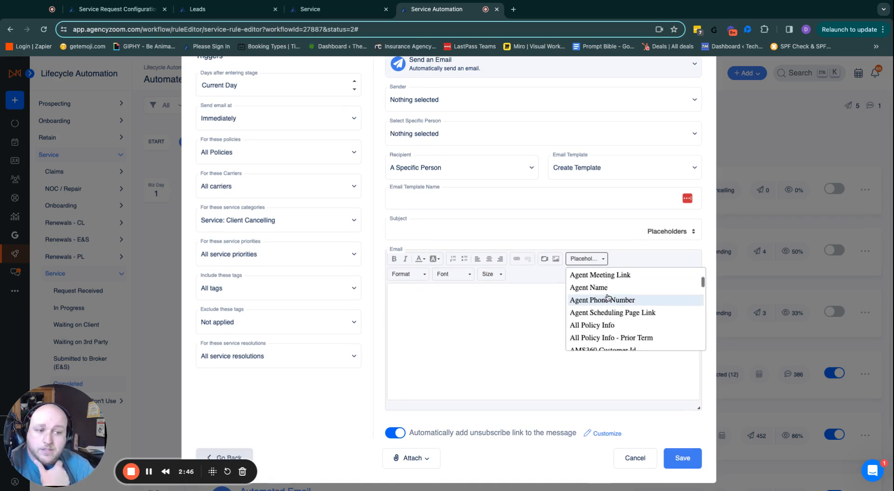
pyautogui.scroll(-6, 615, 311)
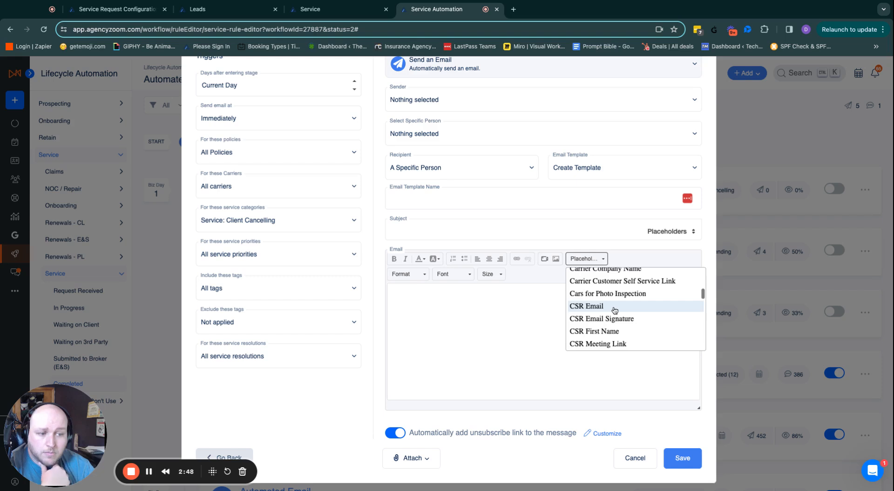
pyautogui.scroll(-5, 616, 310)
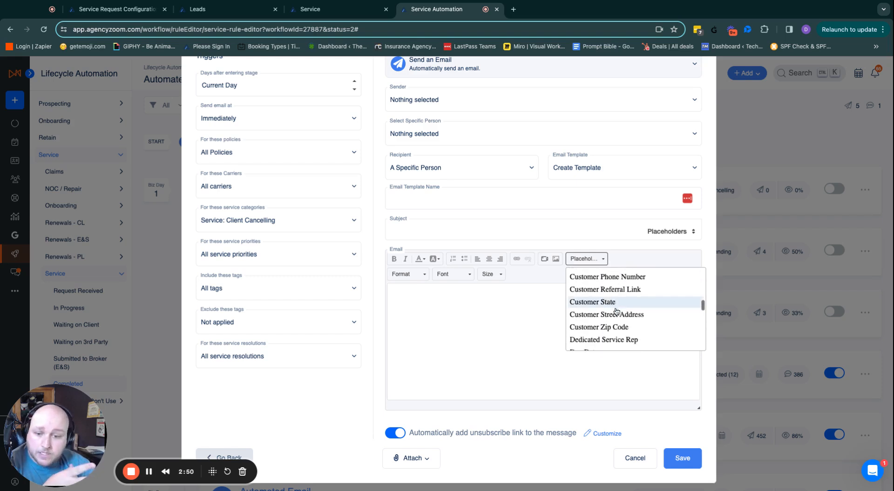
pyautogui.scroll(-1, 635, 307)
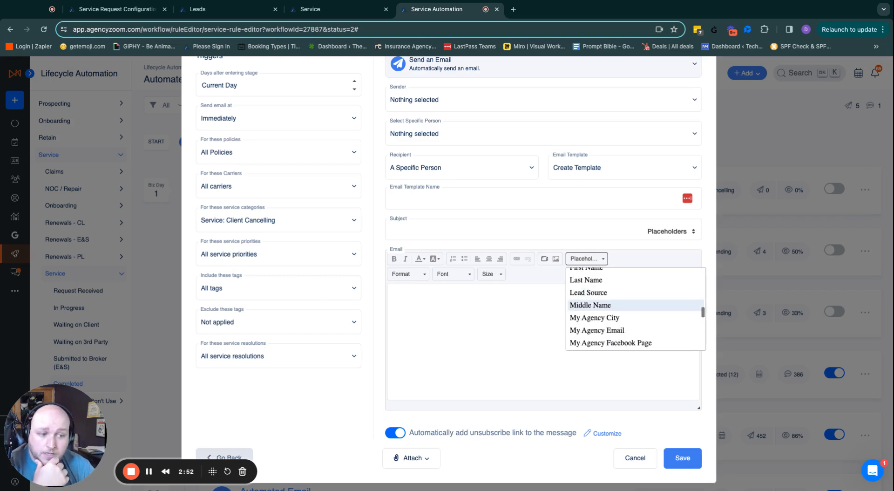
pyautogui.click(498, 317)
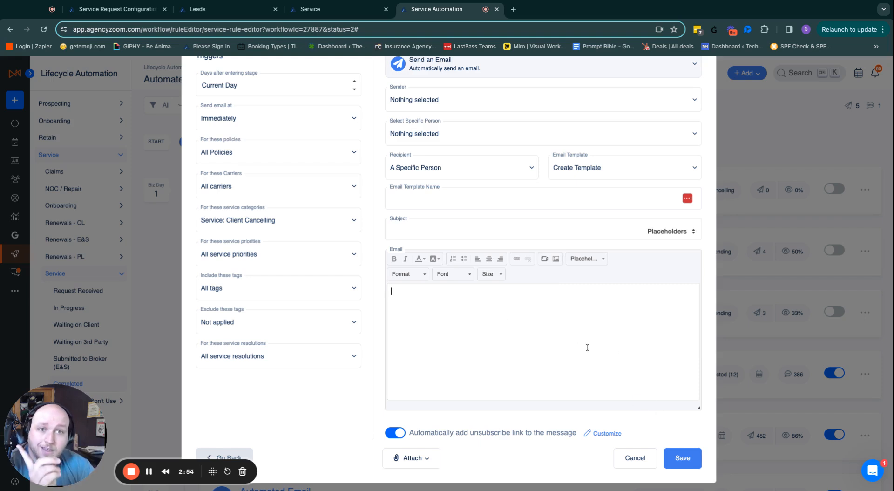
pyautogui.click(634, 458)
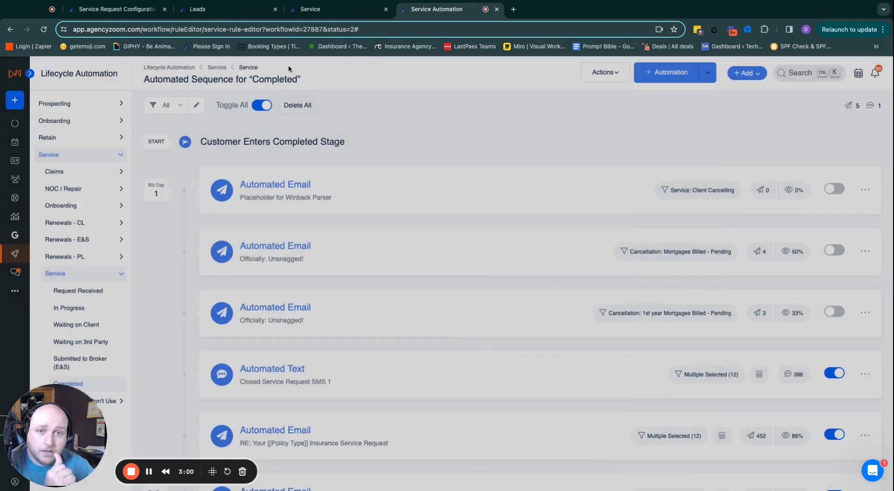
# Step: Check the test pipeline among the leads and open the automated sequence for its New stage under Prospecting
pyautogui.click(219, 9)
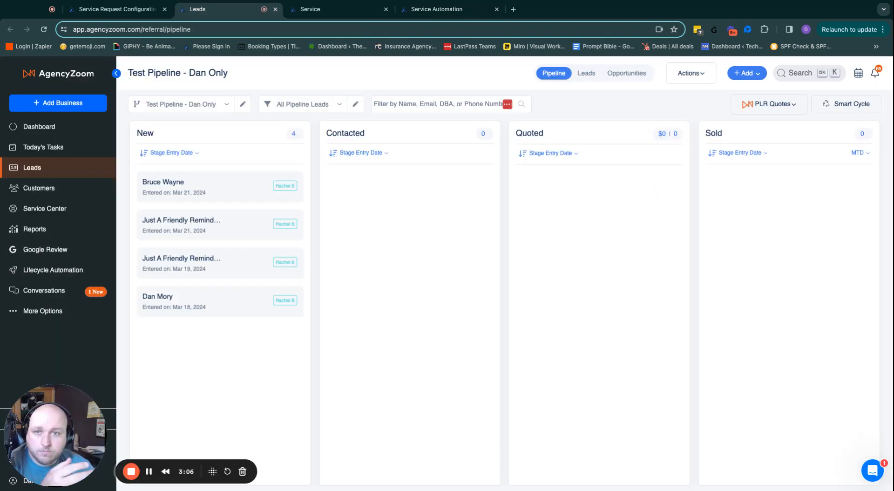
pyautogui.click(437, 9)
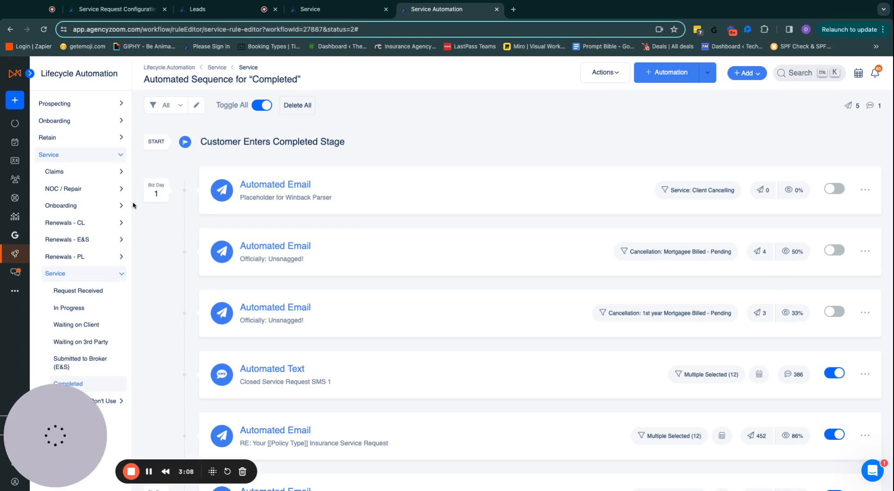
pyautogui.click(69, 276)
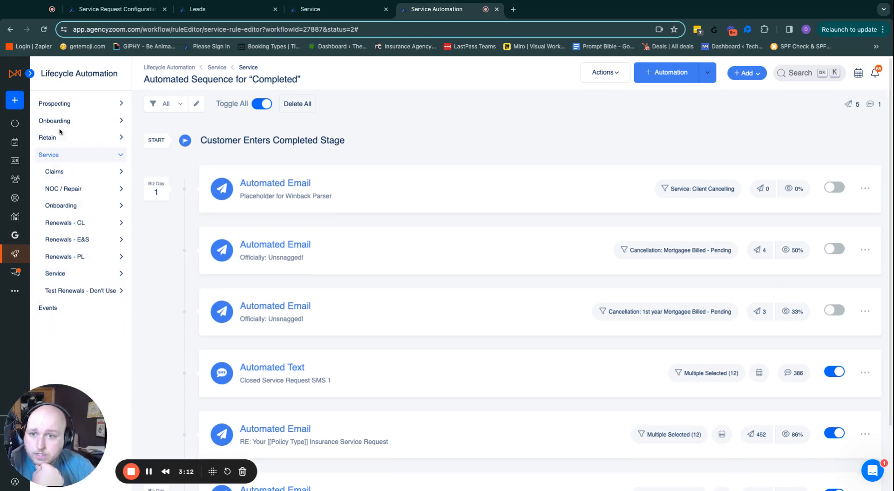
pyautogui.click(55, 104)
pyautogui.click(85, 222)
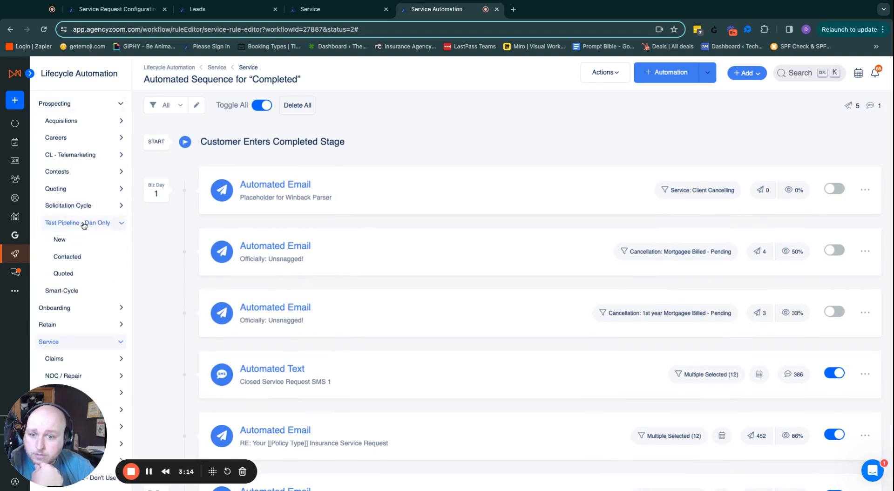
pyautogui.click(66, 240)
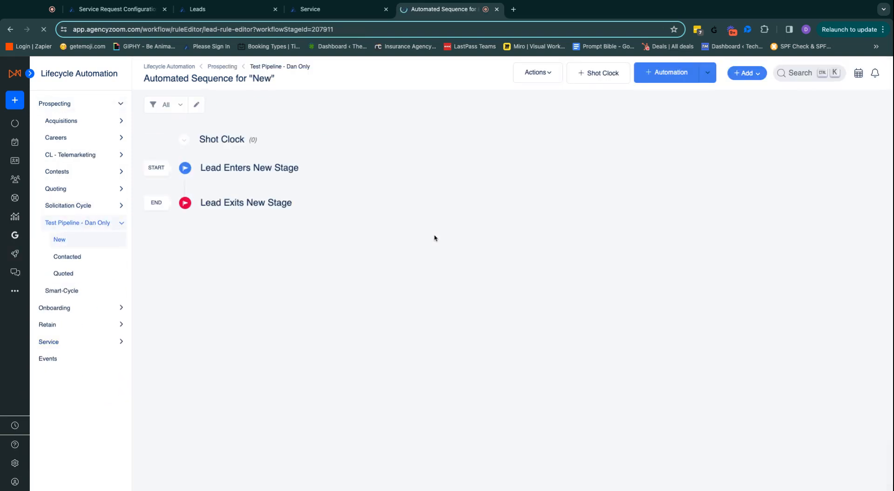
# Step: Start a Tag automation for the New stage with its period set to Prior to next expiration date
pyautogui.click(712, 77)
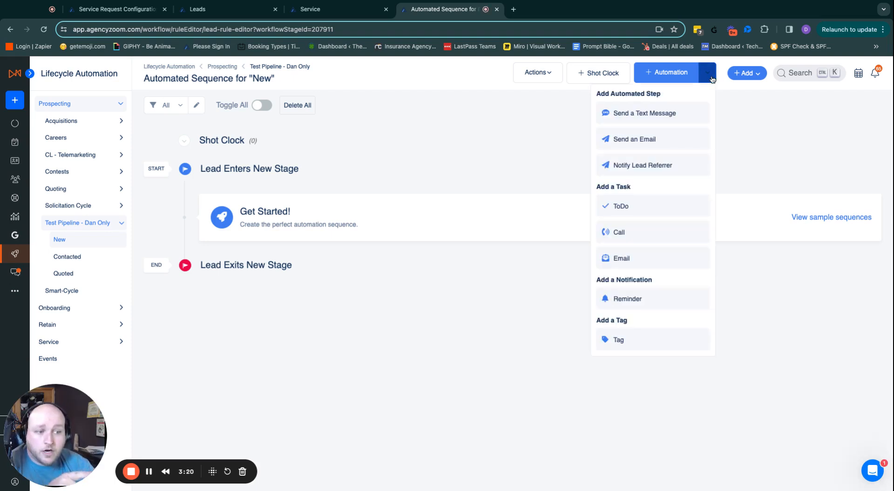
pyautogui.click(628, 341)
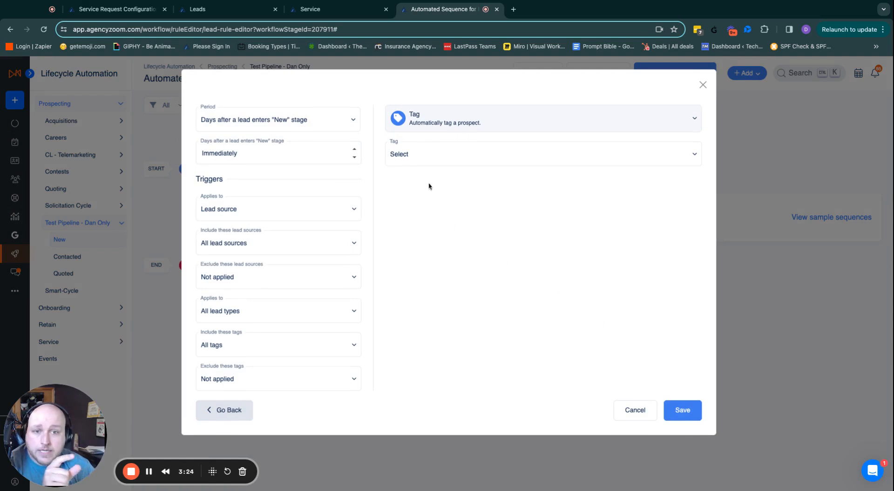
pyautogui.click(332, 120)
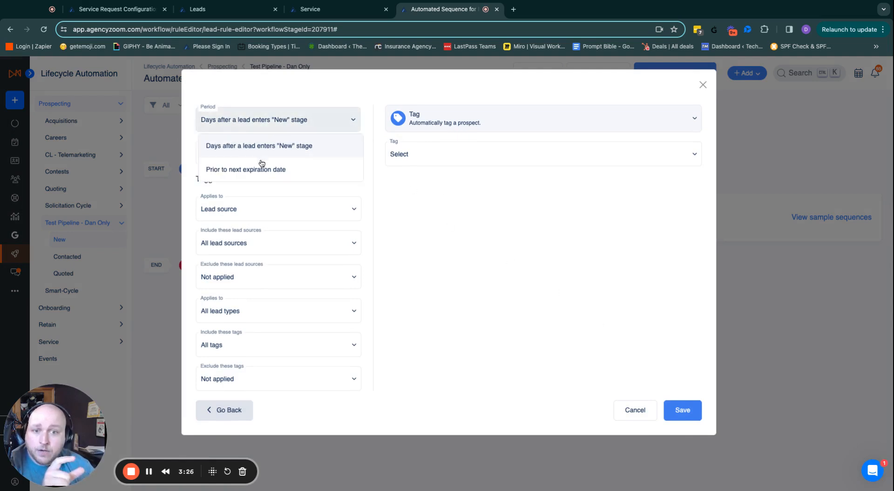
pyautogui.click(252, 171)
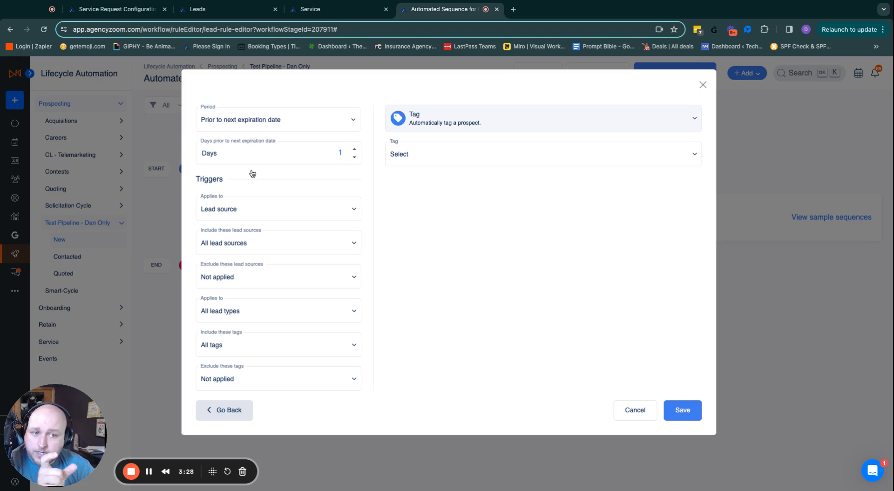
# Step: Set the tag automation to 45 days prior to the next expiration date and close it without saving
pyautogui.click(355, 151)
pyautogui.click(354, 151)
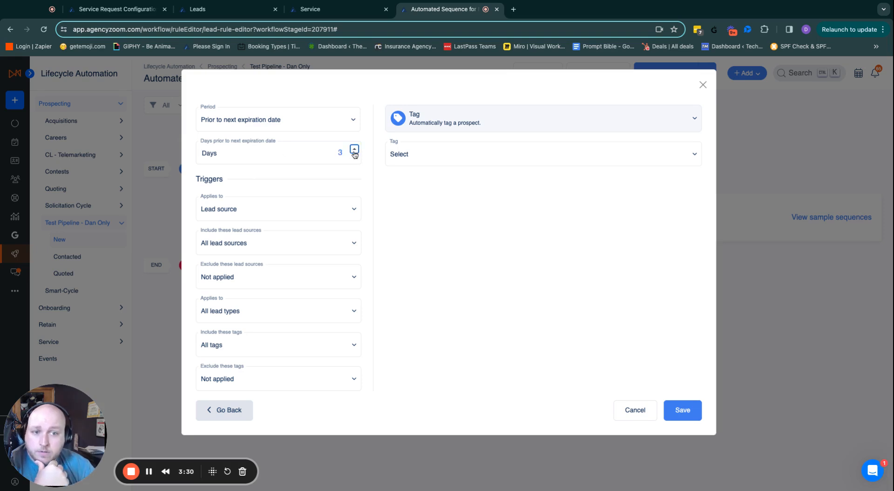
pyautogui.click(355, 151)
pyautogui.click(354, 150)
pyautogui.click(354, 151)
pyautogui.click(355, 151)
pyautogui.click(355, 151)
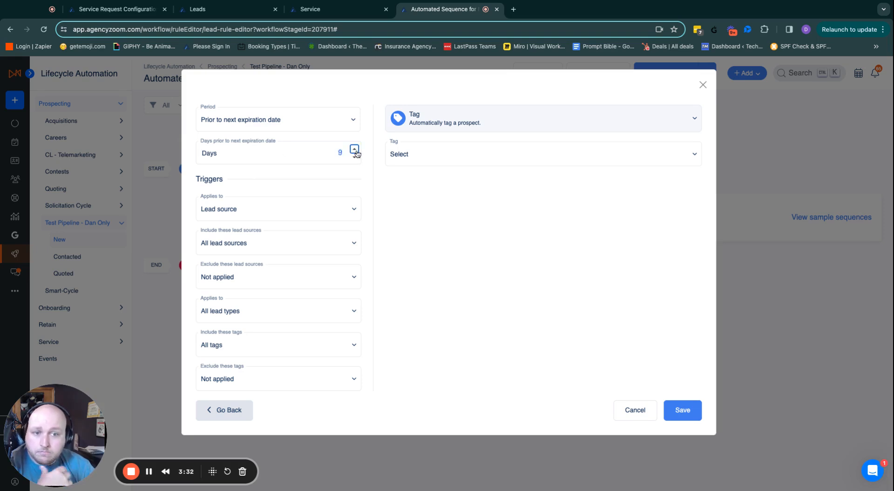
pyautogui.click(355, 151)
pyautogui.click(355, 151)
pyautogui.click(355, 150)
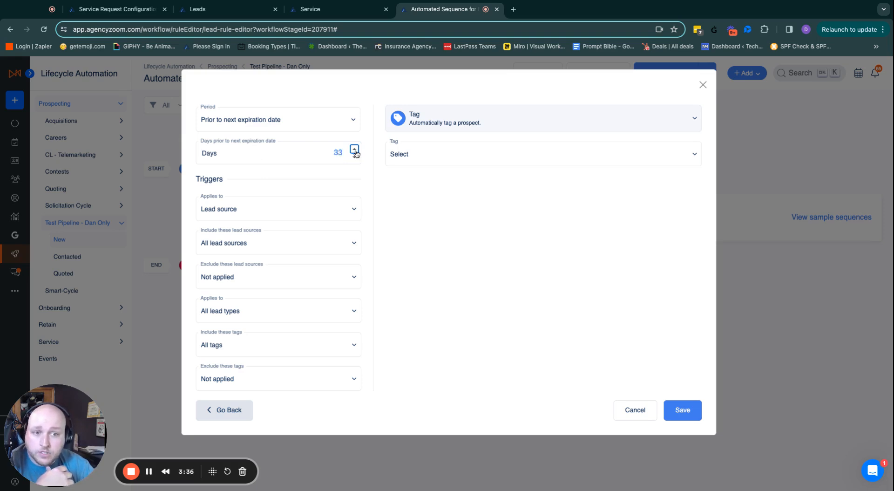
pyautogui.click(354, 150)
pyautogui.click(354, 151)
pyautogui.click(354, 151)
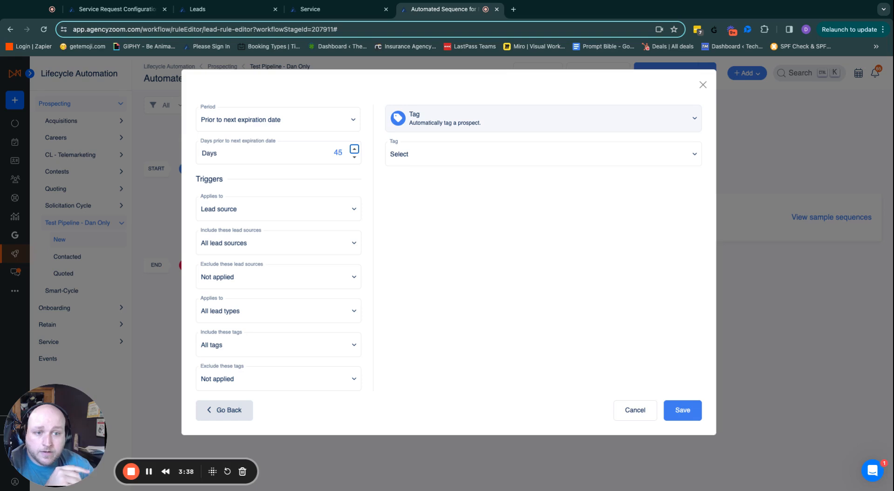
pyautogui.click(354, 157)
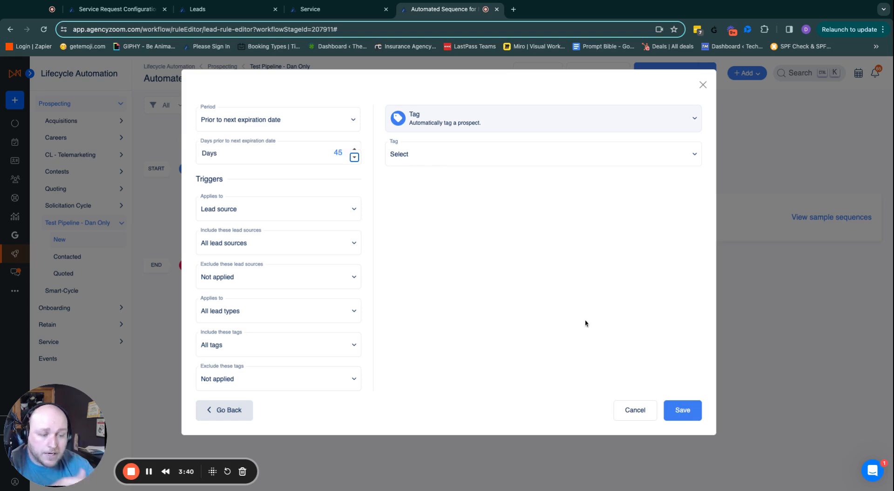
pyautogui.click(703, 85)
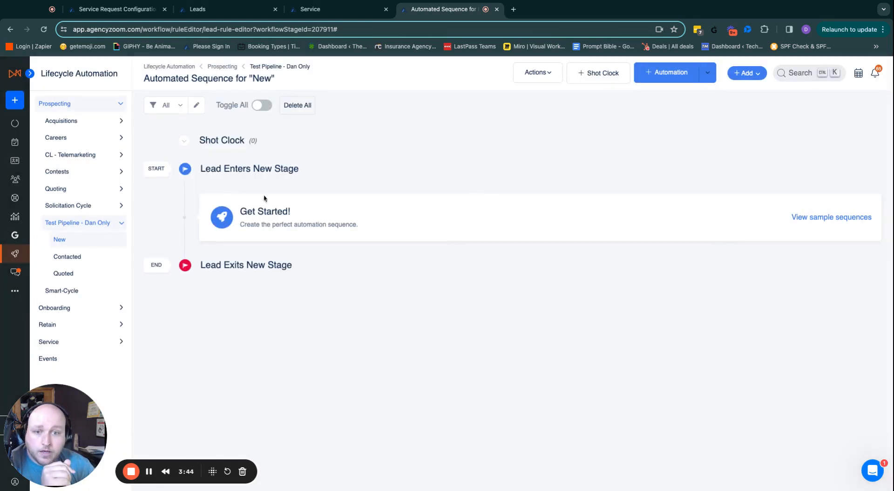
# Step: Start a Send an Email automation for the New stage and limit it to leads with the TechMarketer tag
pyautogui.click(711, 81)
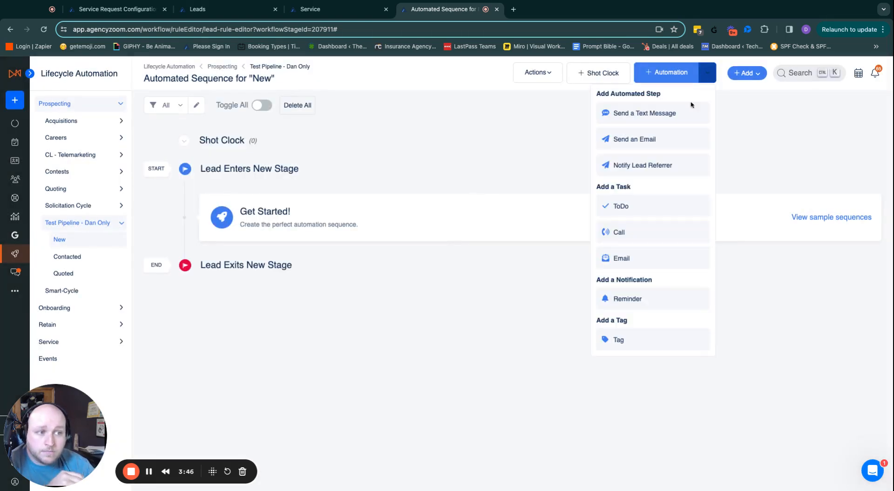
pyautogui.click(642, 139)
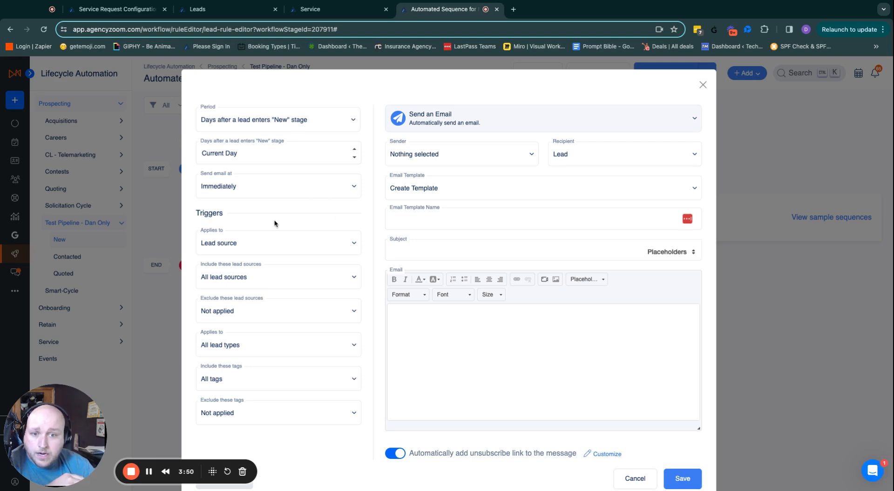
pyautogui.click(302, 124)
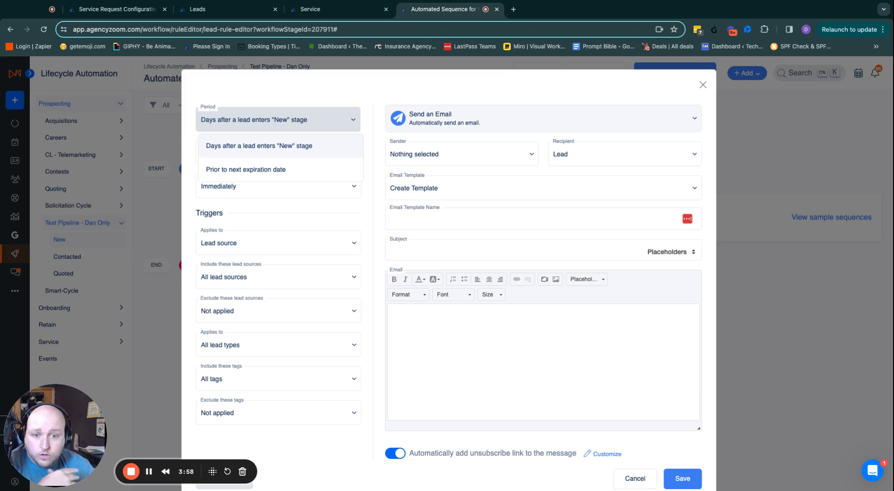
pyautogui.click(232, 380)
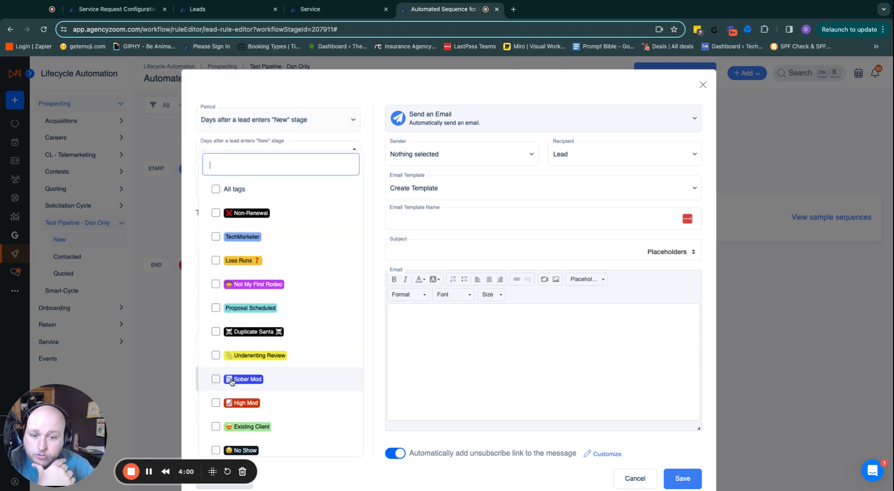
pyautogui.click(216, 237)
pyautogui.click(385, 216)
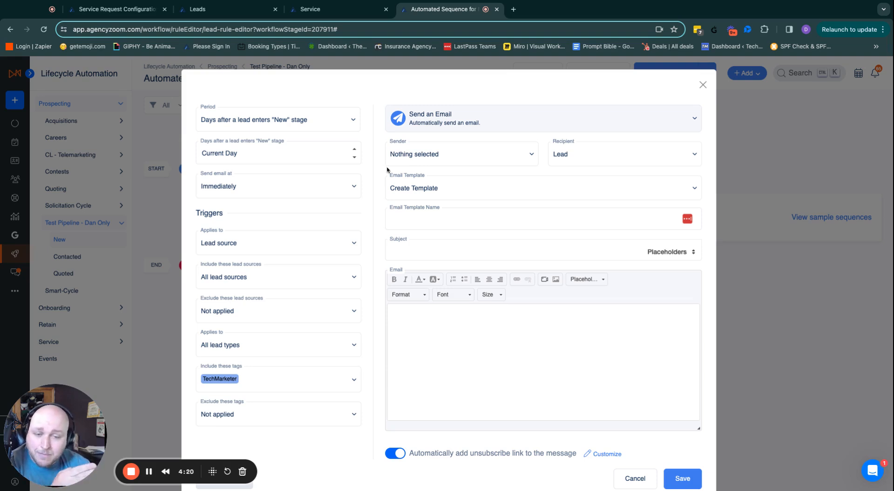
# Step: Set the email's timing to 45 days prior to the next expiration date and close the automation without saving
pyautogui.click(347, 126)
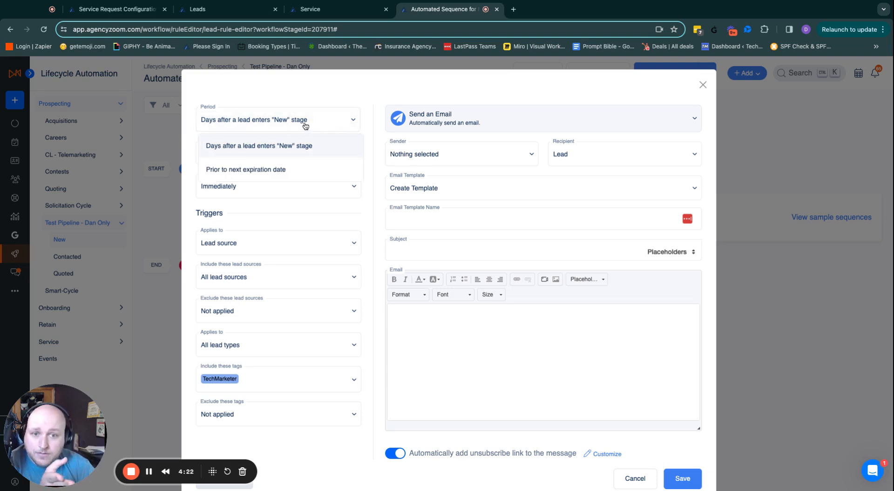
pyautogui.click(256, 169)
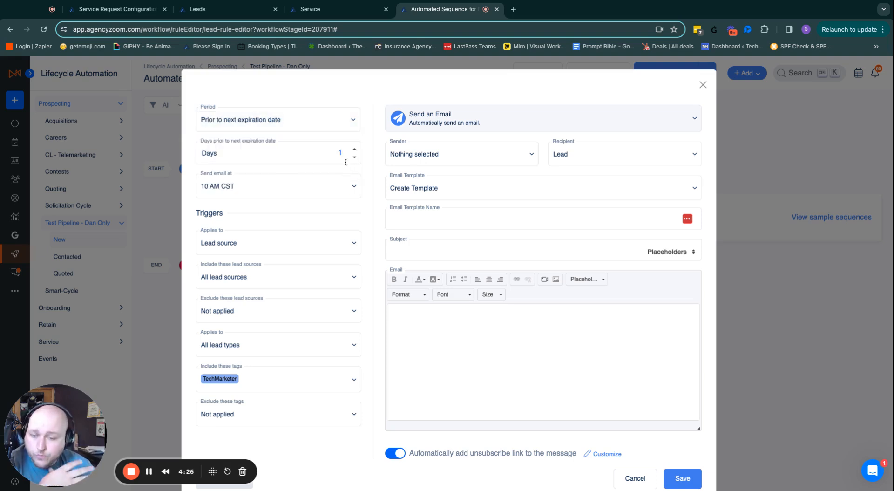
pyautogui.doubleClick(359, 158)
pyautogui.write('45')
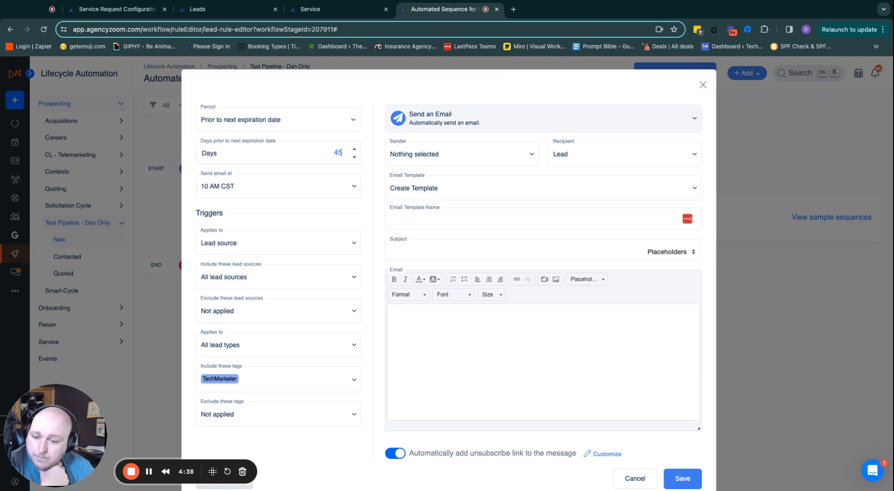
pyautogui.click(702, 86)
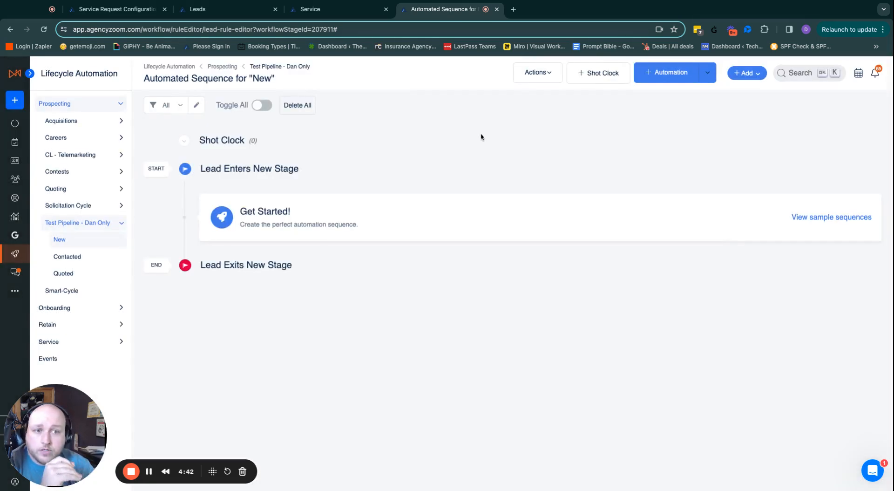